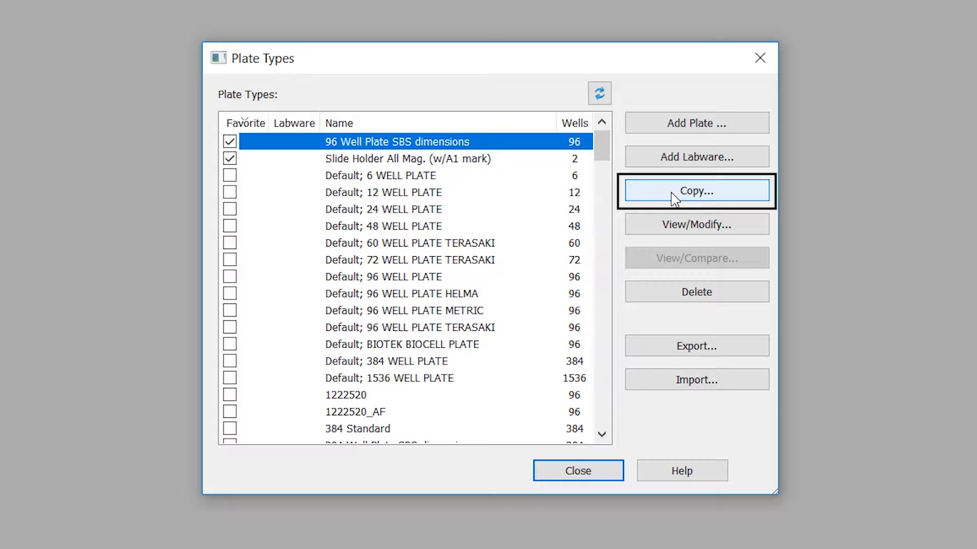
Copy the 96 Well Plate SBS dimensions plate type and name the copy with the owner's first name followed by "96 well plate"
click(674, 193)
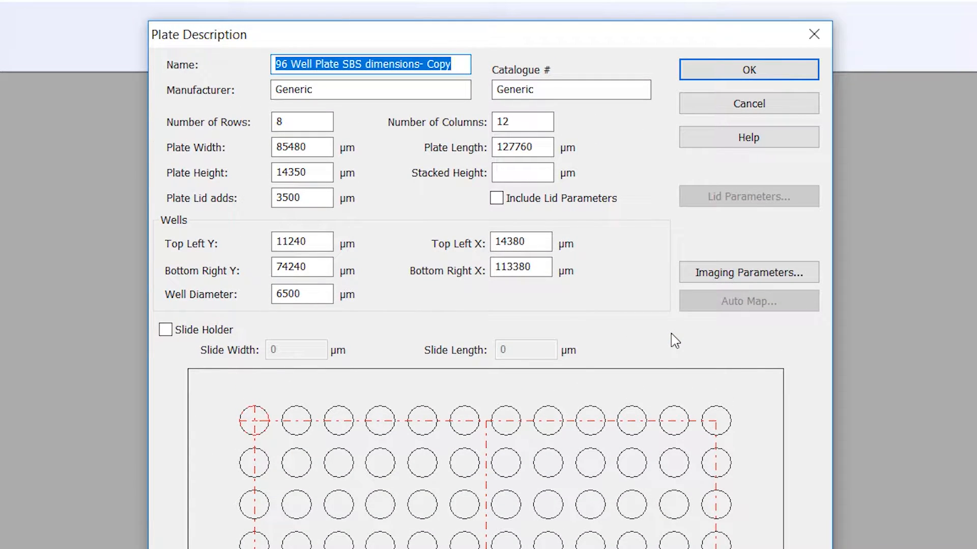
text(Xavi)
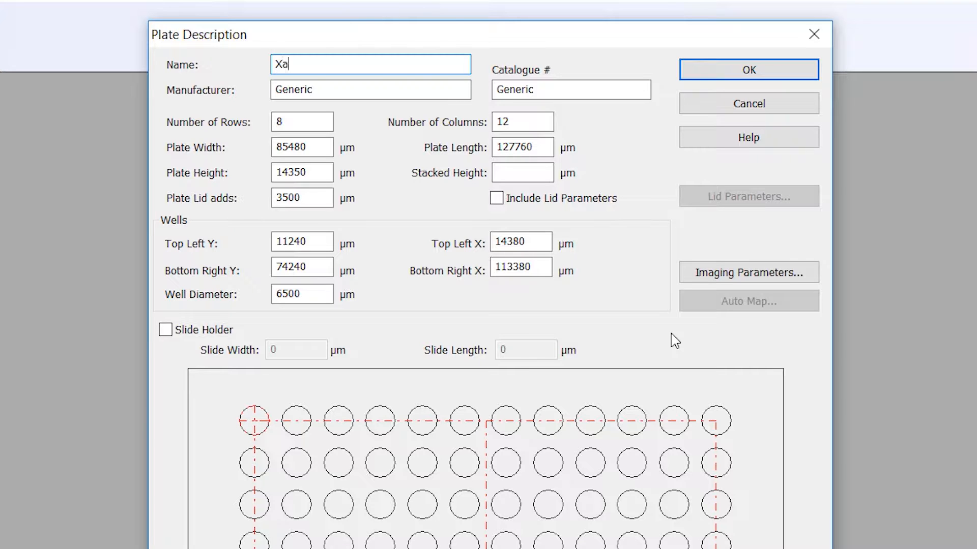
text(er 96 well plate)
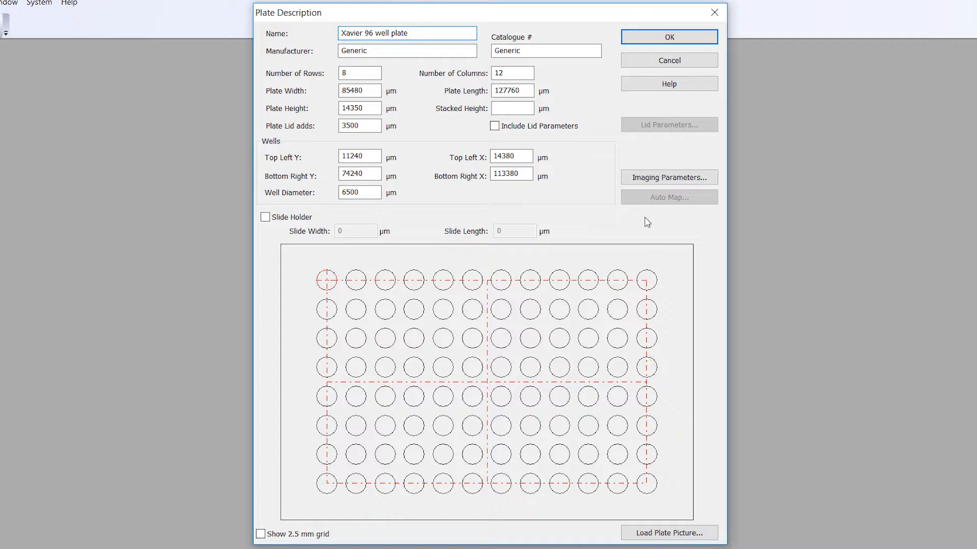
Open the plate's imaging parameters and start a manual imager capture for the bottom elevation, loading the copied plate type
click(653, 178)
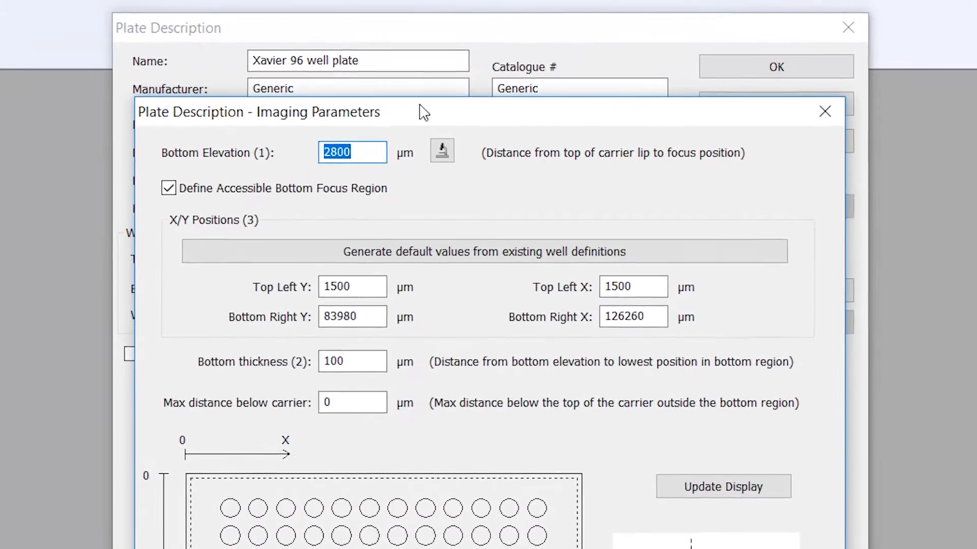
click(379, 152)
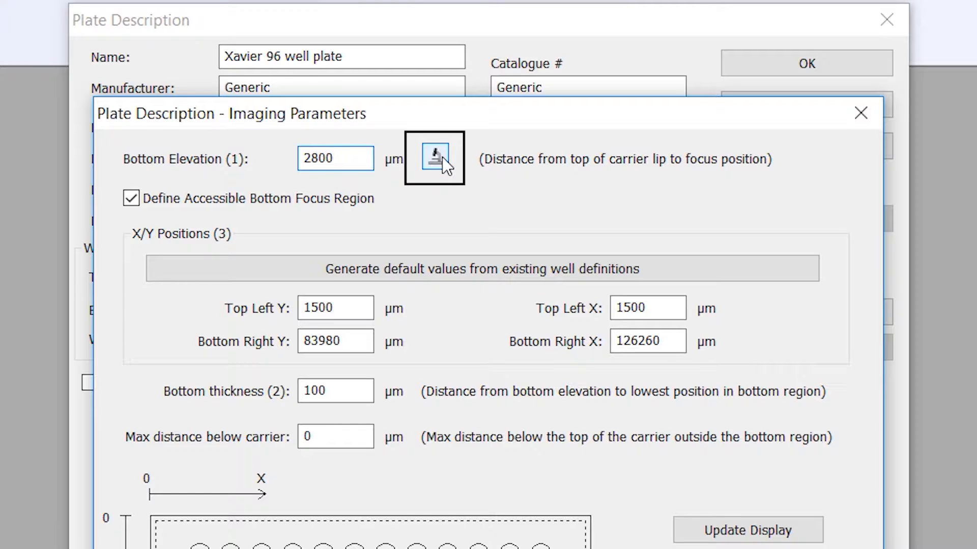
click(442, 156)
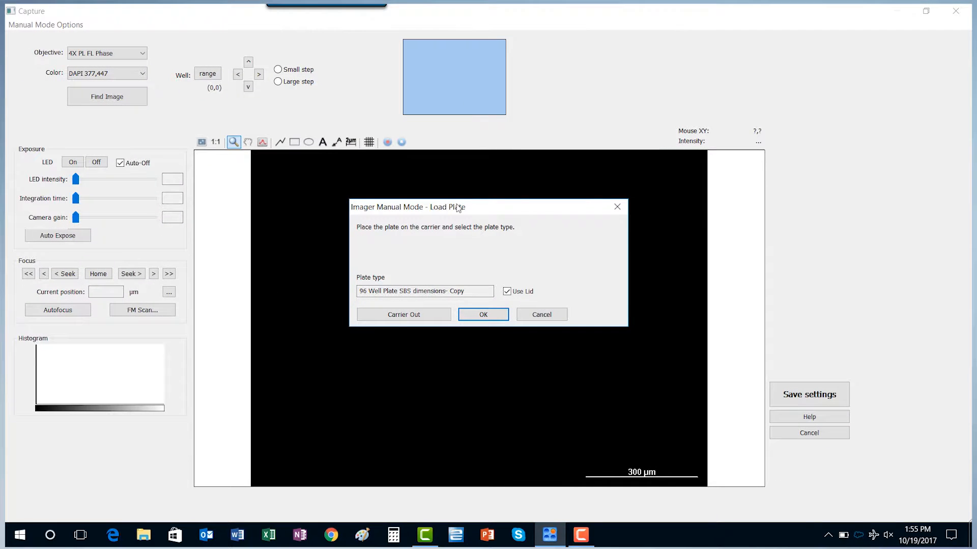
click(484, 315)
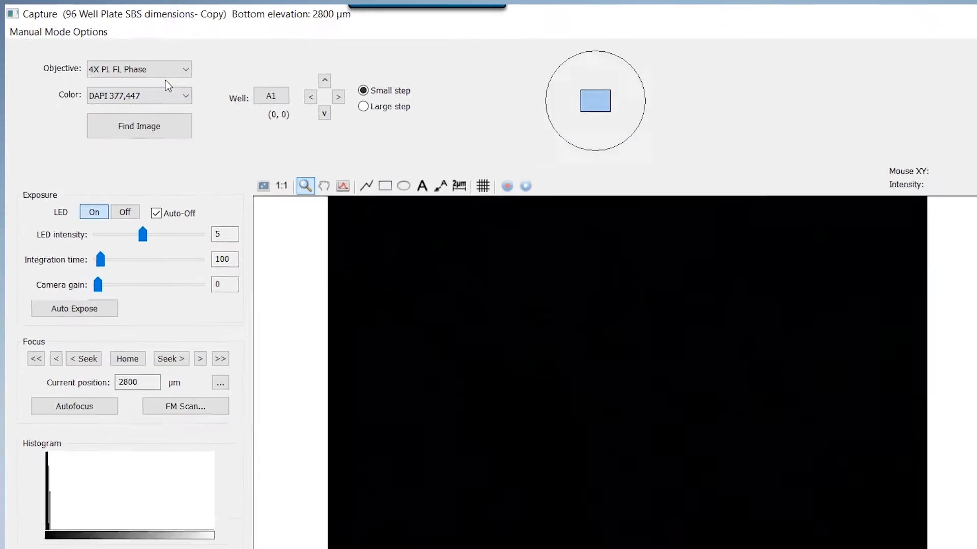
Set the color to GFP 469,525 with well A1 selected and find the image automatically
mouse_move(171, 71)
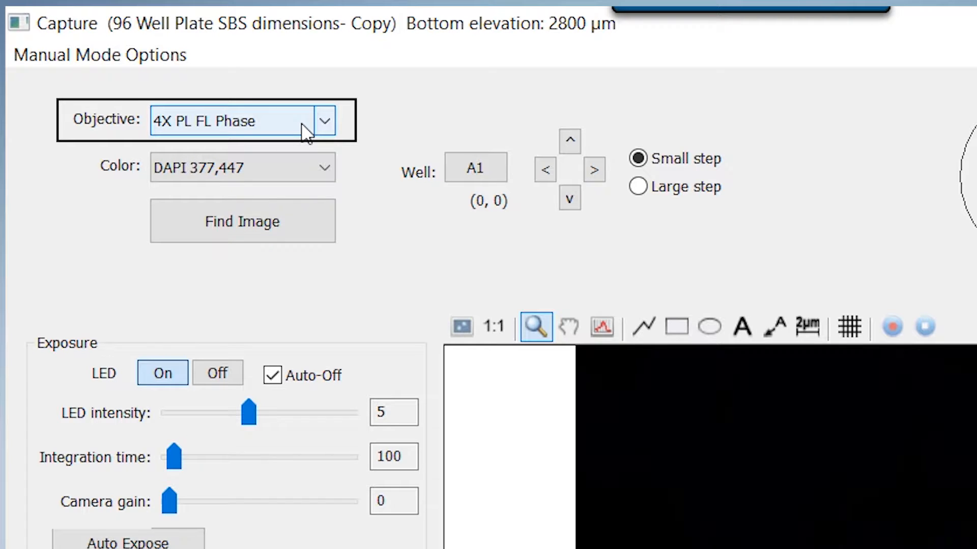
click(285, 170)
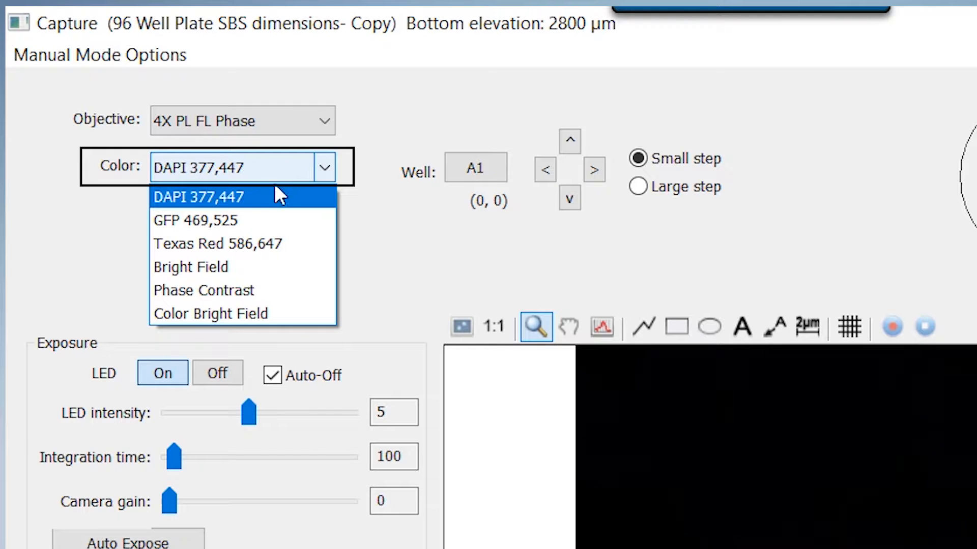
click(261, 221)
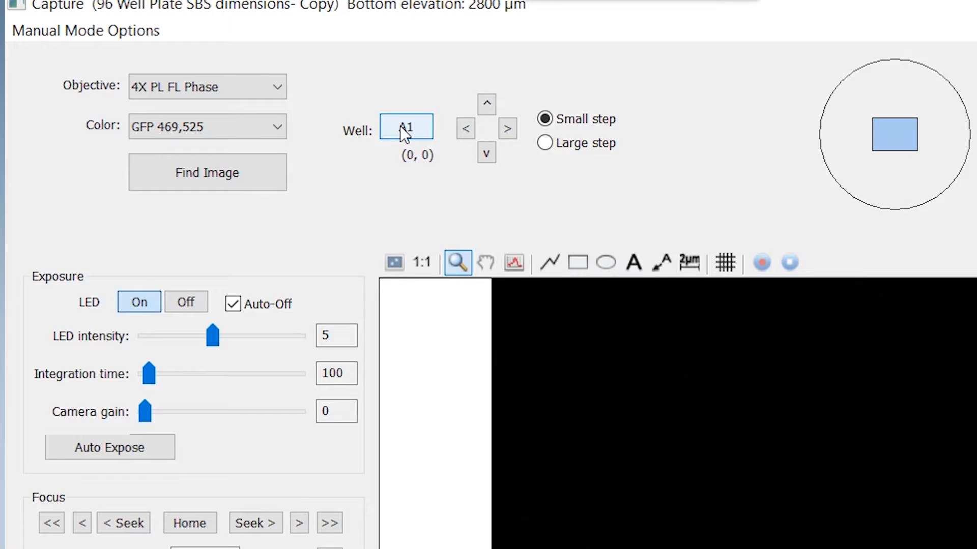
click(405, 131)
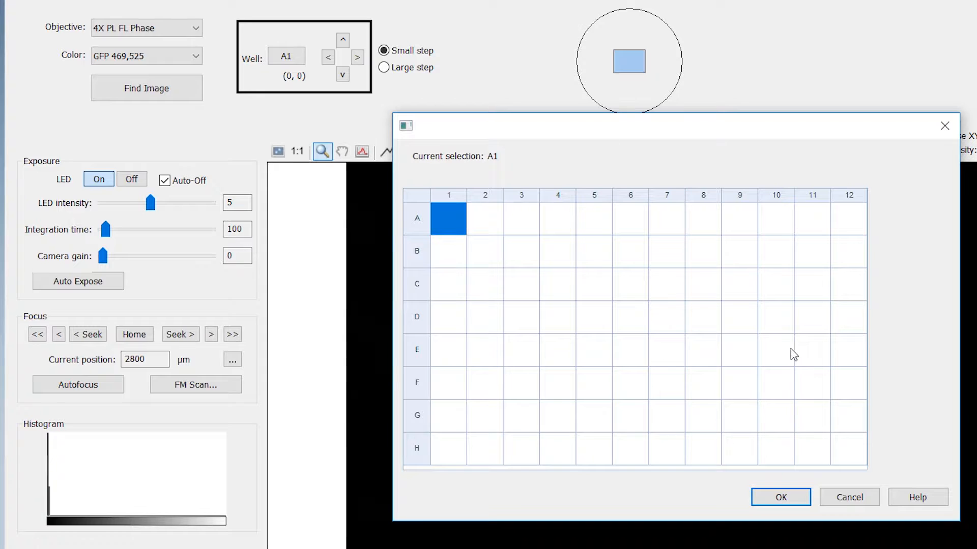
click(781, 493)
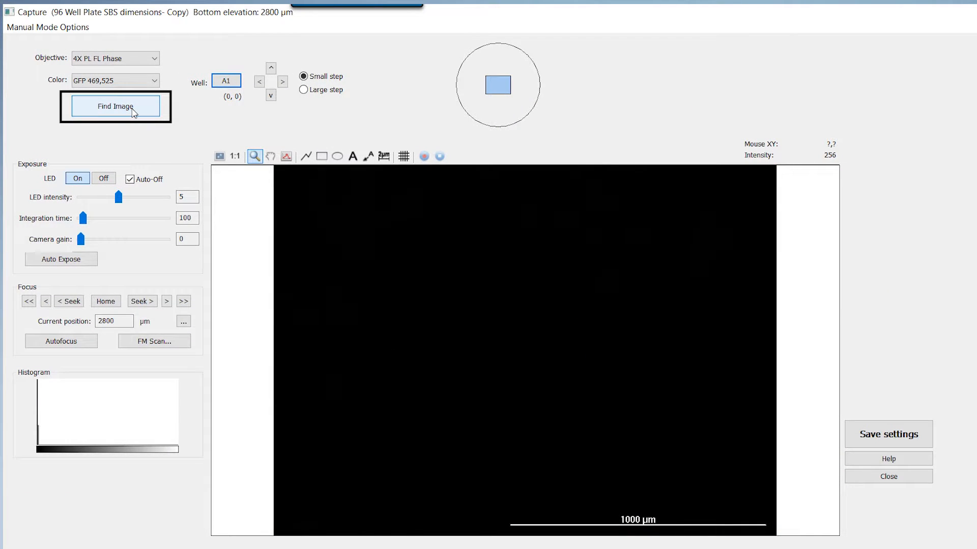
click(134, 112)
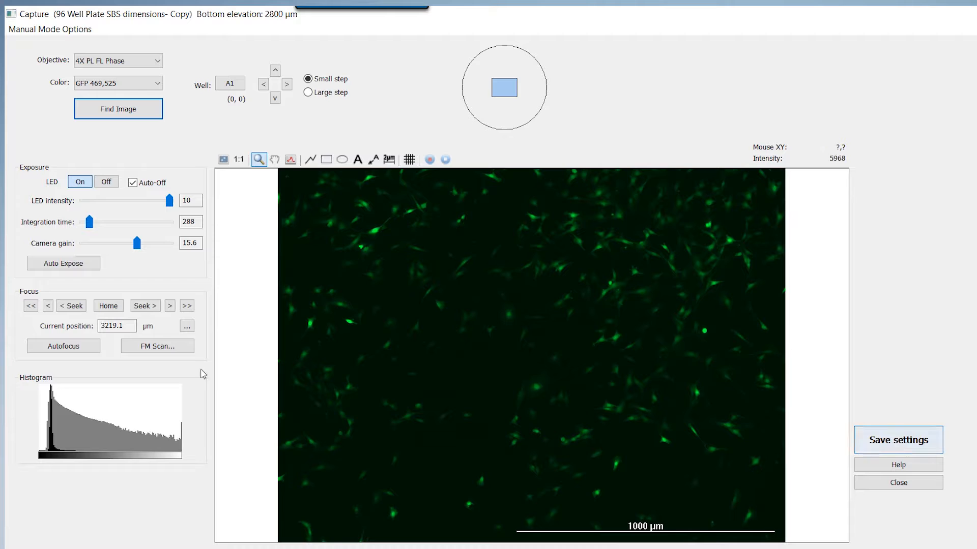
Set the focus position to 2500 µm
click(132, 327)
click(188, 327)
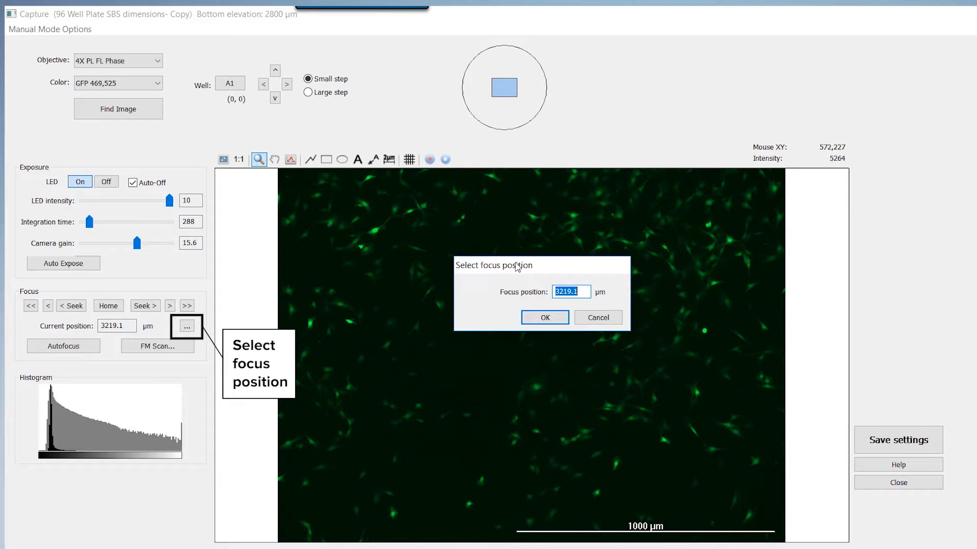
text(2500)
click(558, 321)
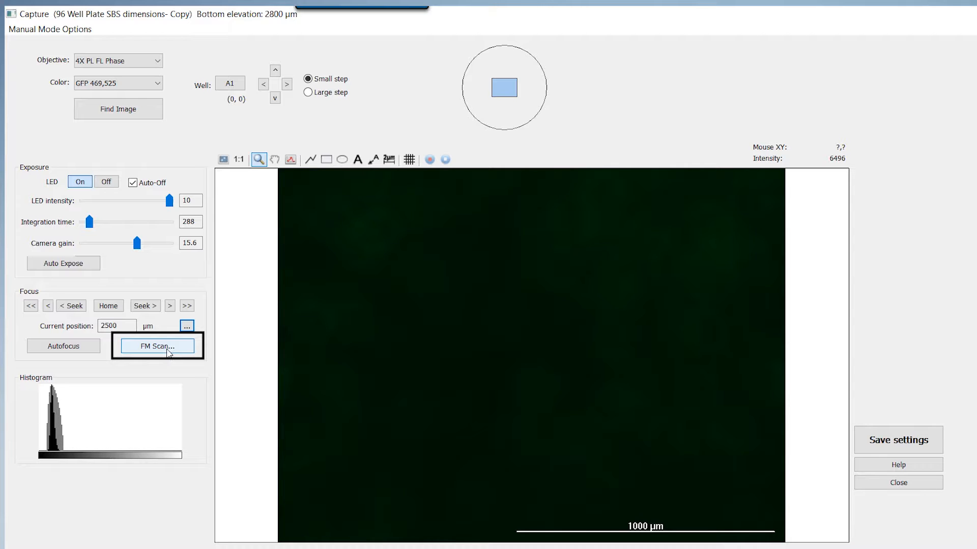
Run three focus metric scans, setting the focus height to the maximum FM ratio after each, and save the settings as bottom elevation
click(168, 351)
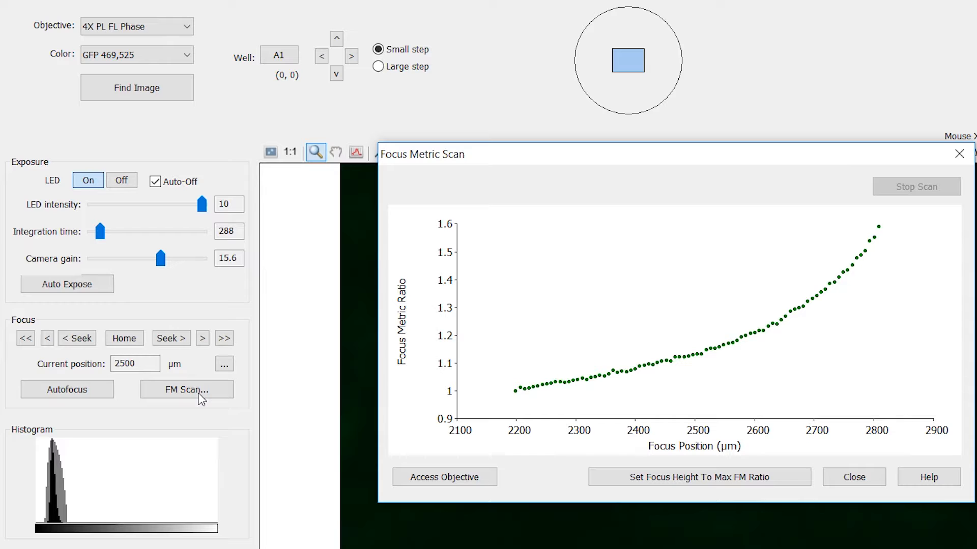
click(667, 477)
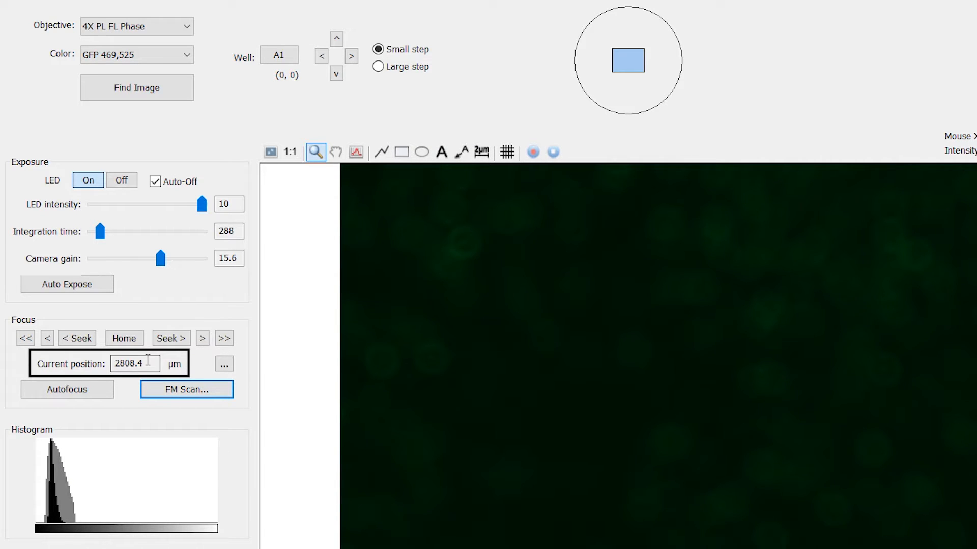
click(202, 396)
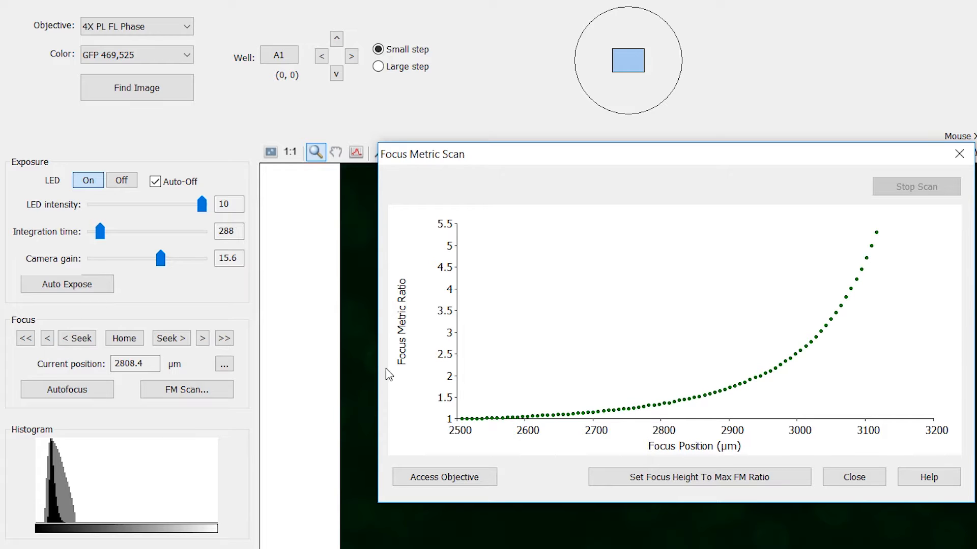
click(712, 484)
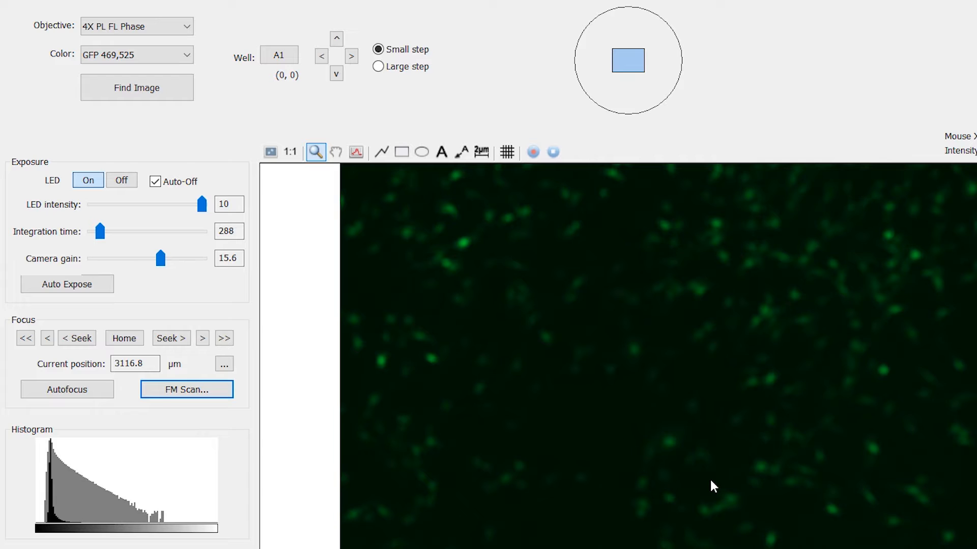
click(190, 391)
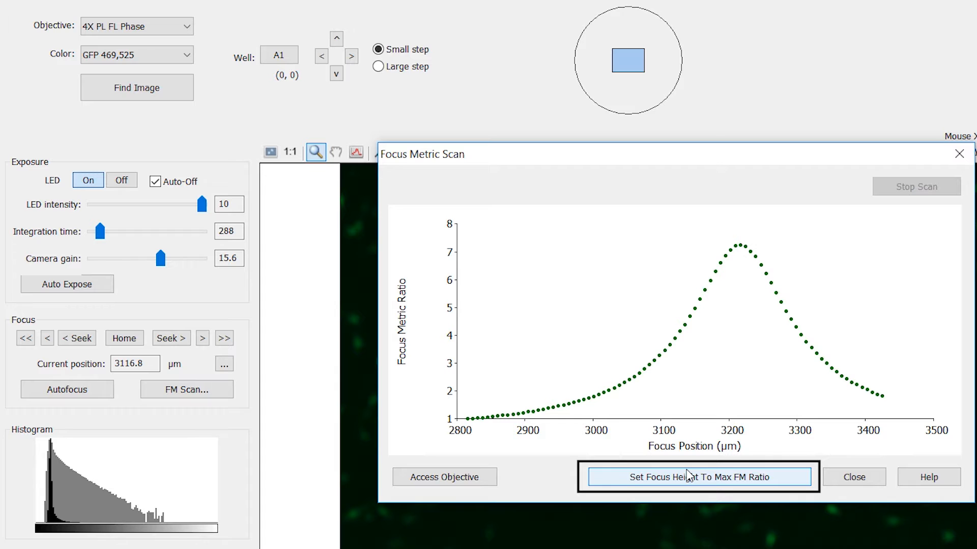
click(723, 481)
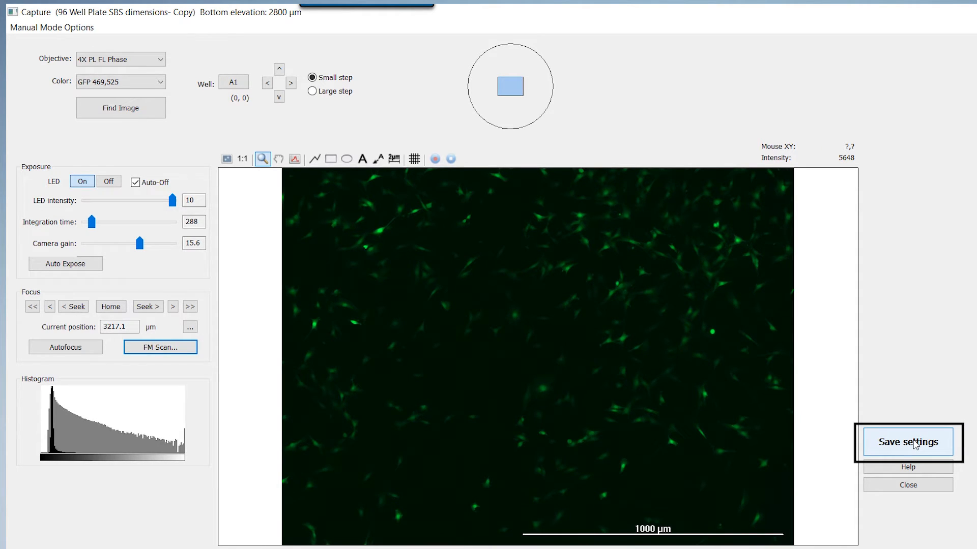
click(916, 445)
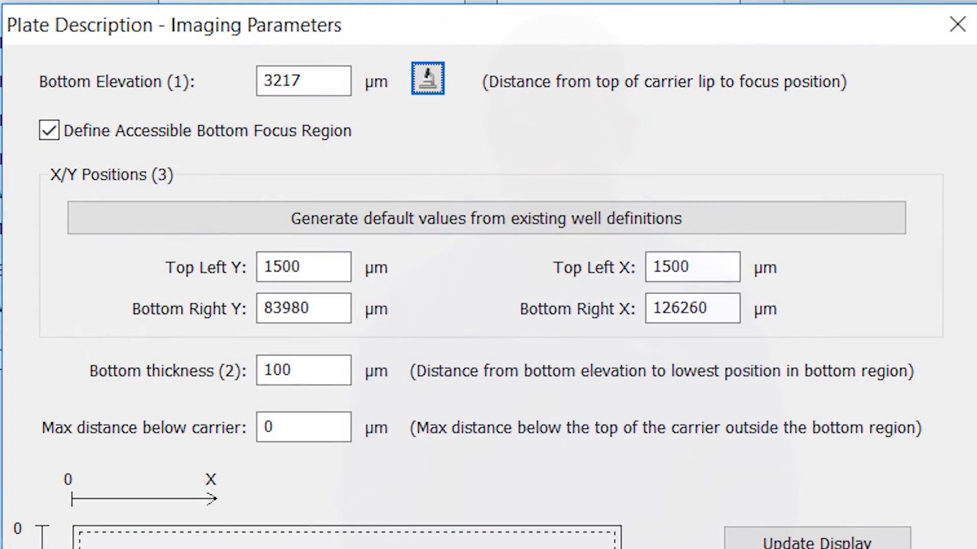
Set the plate's bottom thickness to 500 µm and save the new plate definition to the plate types list
click(331, 362)
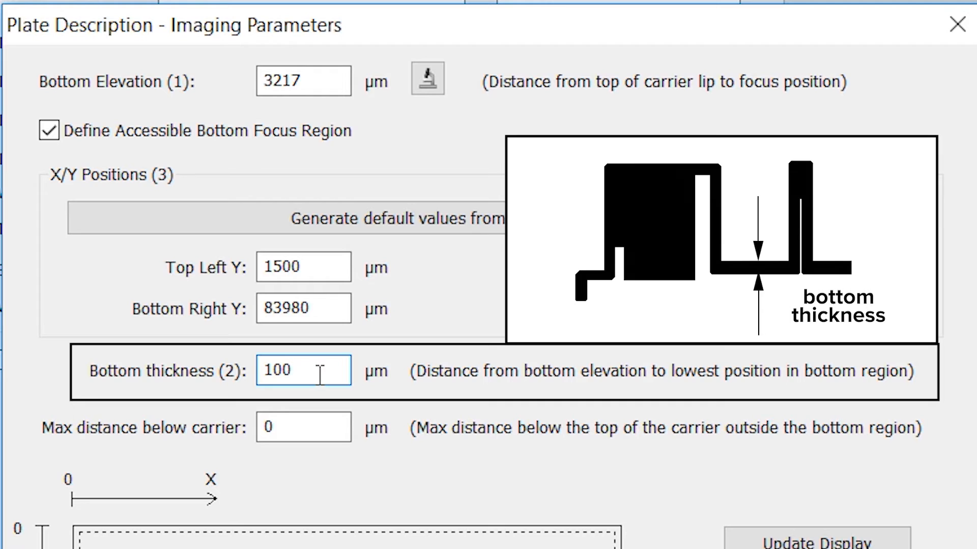
key(BackSpace)
key(BackSpace)
text(500)
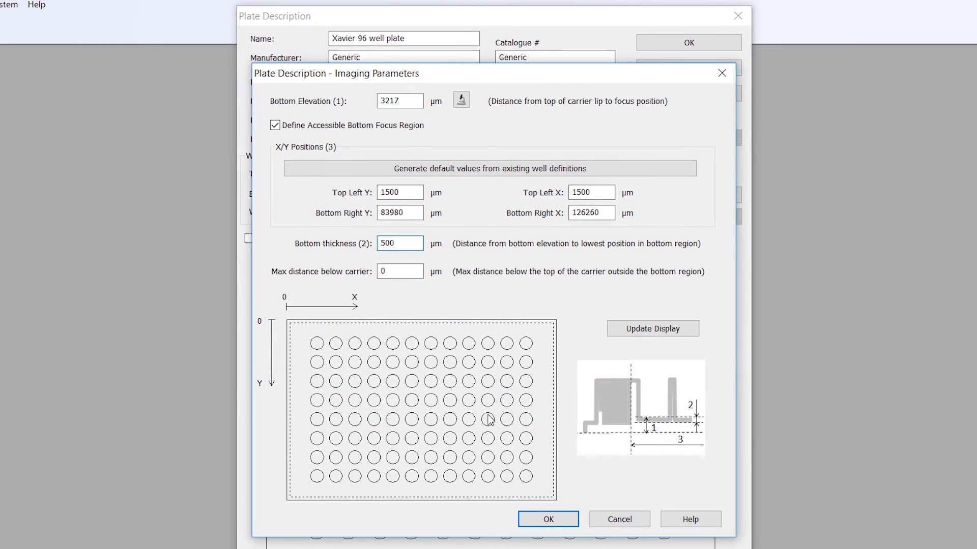
click(548, 520)
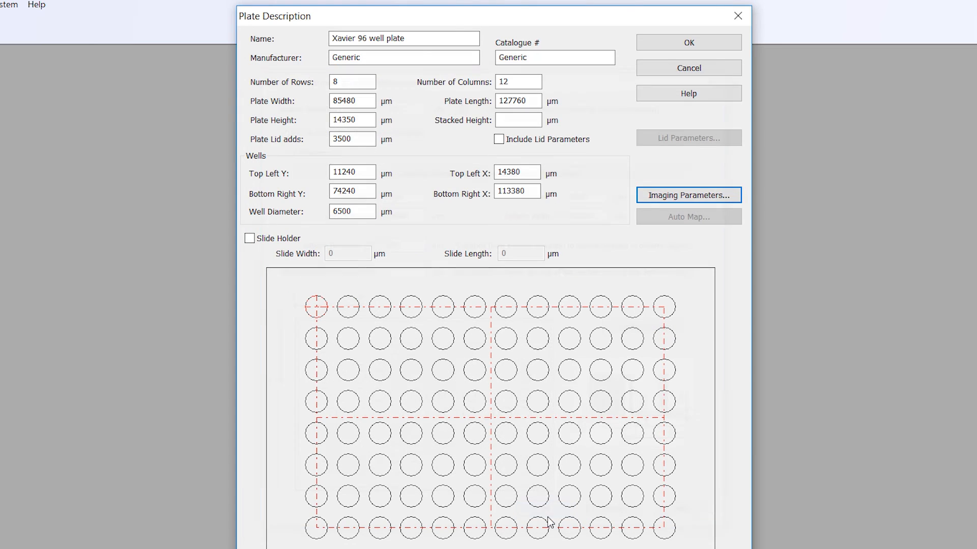
click(675, 42)
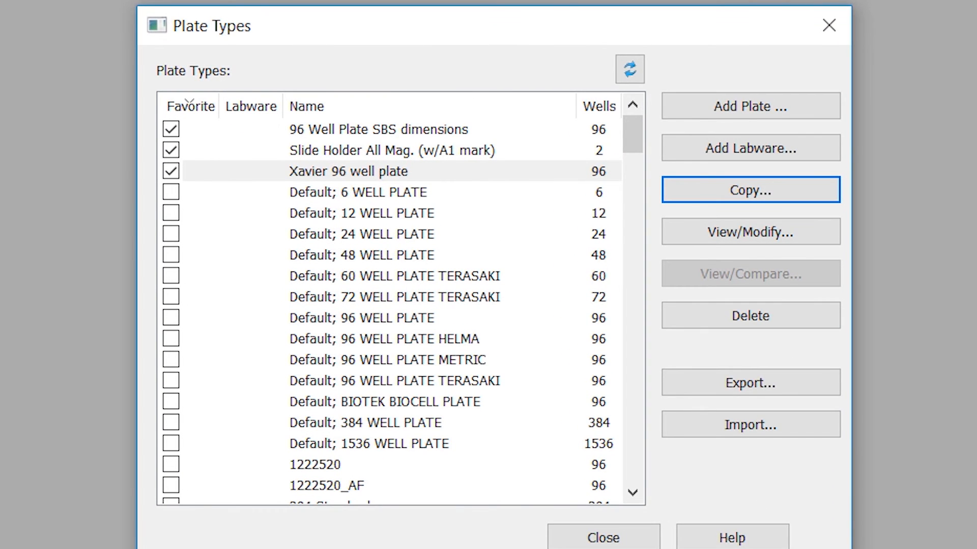
click(390, 173)
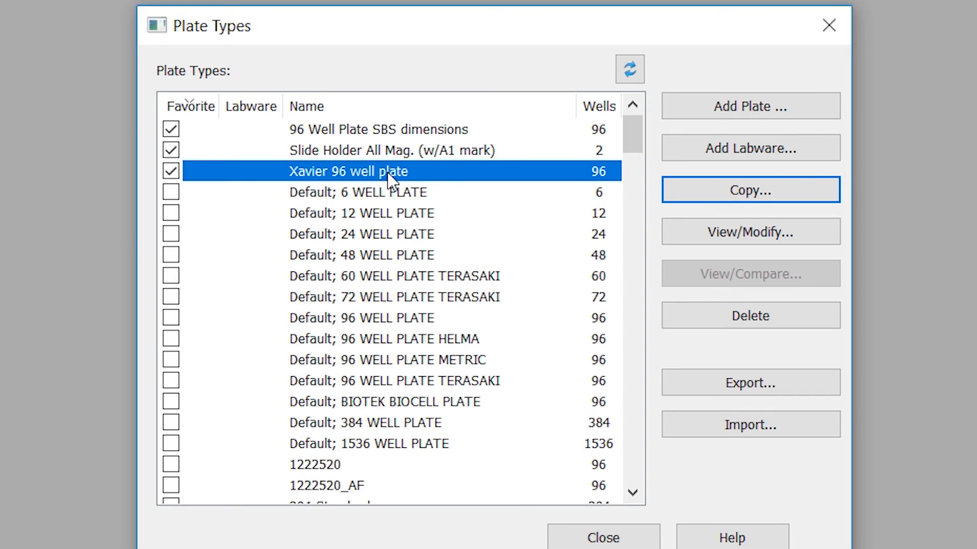